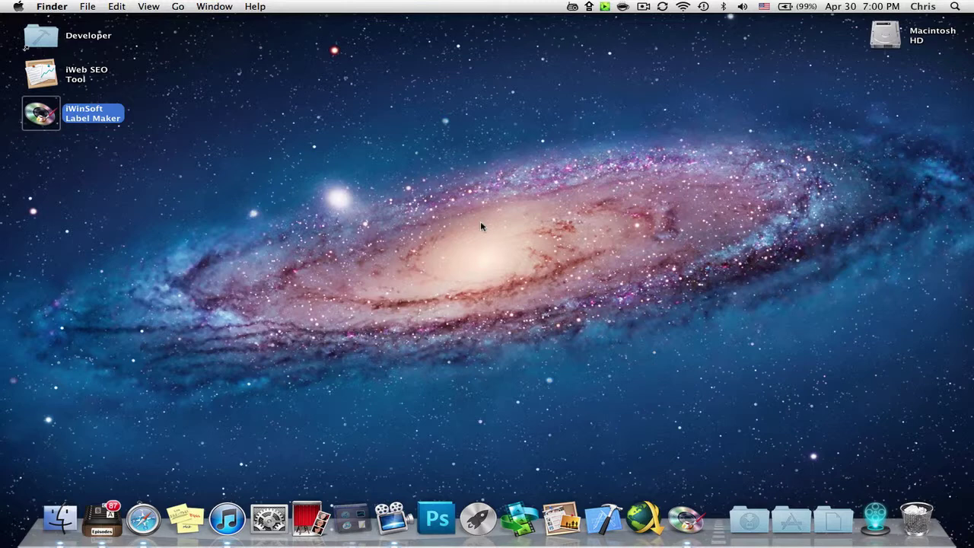
Bring Safari forward from the Dock, showing the iWinSoft CD/DVD Label Maker for Mac page
left_click(145, 521)
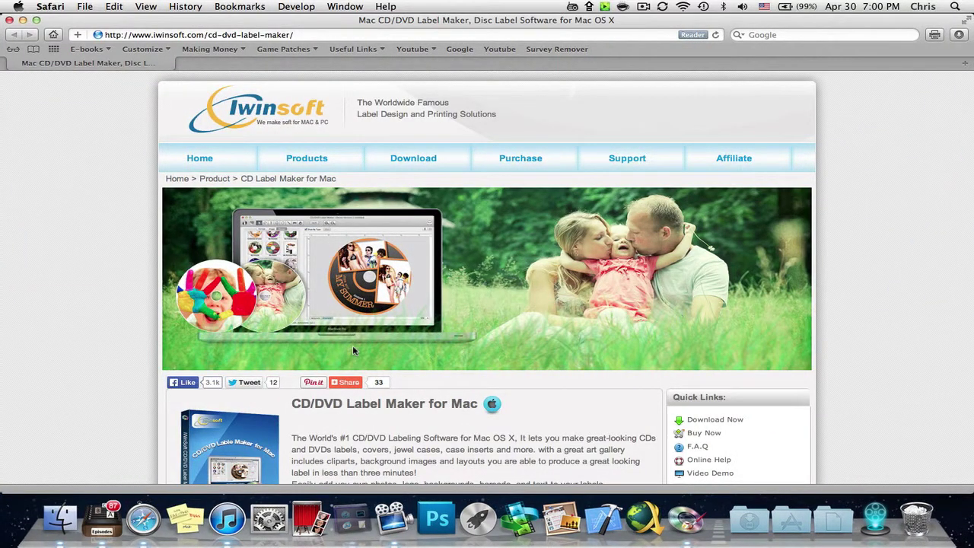
Glance down the Label Maker product page, then minimize Safari to reveal the desktop
scroll(352, 344, "down", 10)
scroll(354, 351, "up", 3)
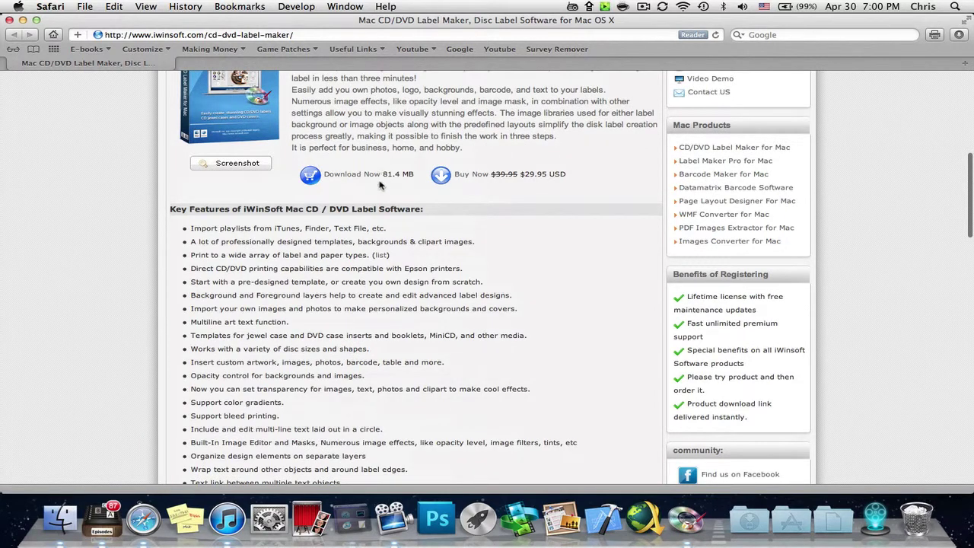
left_click(23, 20)
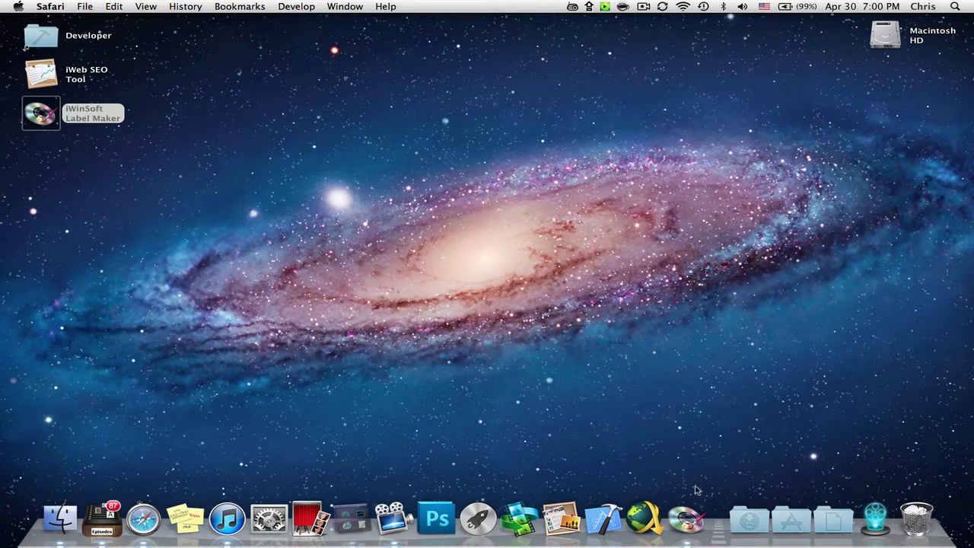
Launch iWinSoft Label Maker and apply the Ace 60400 format to the untitled disc label
left_click(685, 520)
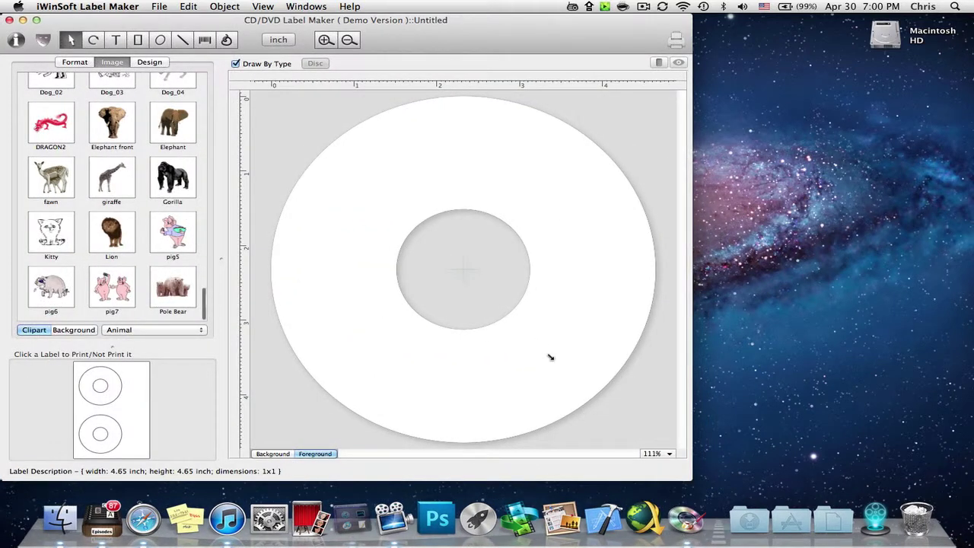
left_click(76, 63)
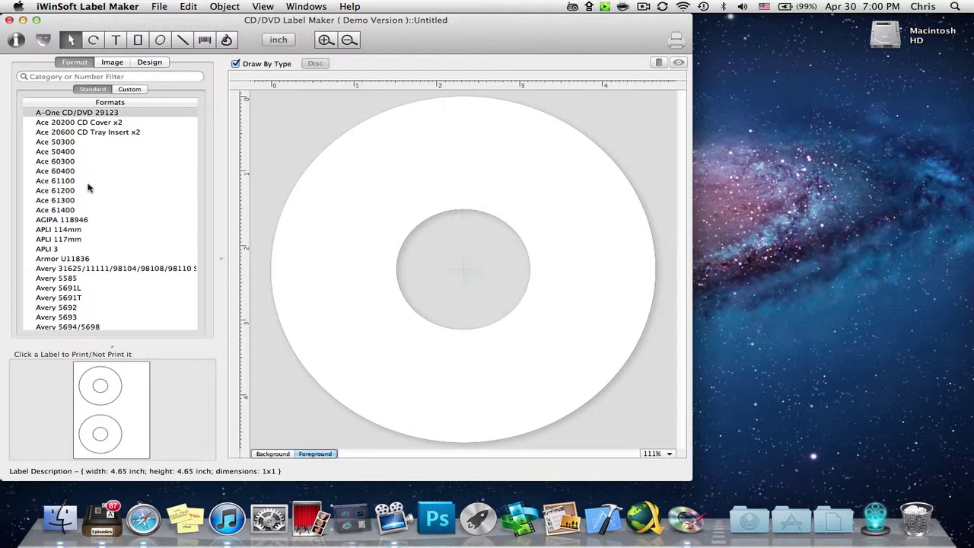
scroll(88, 187, "down", 5)
scroll(87, 188, "up", 5)
left_click(73, 173)
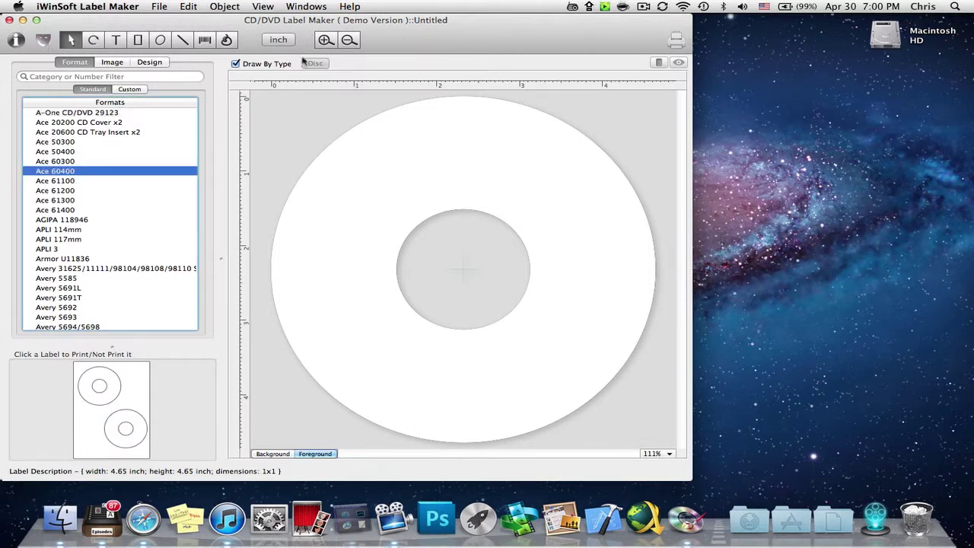
Open the Object Information panel and move it lower on the screen
left_click(17, 41)
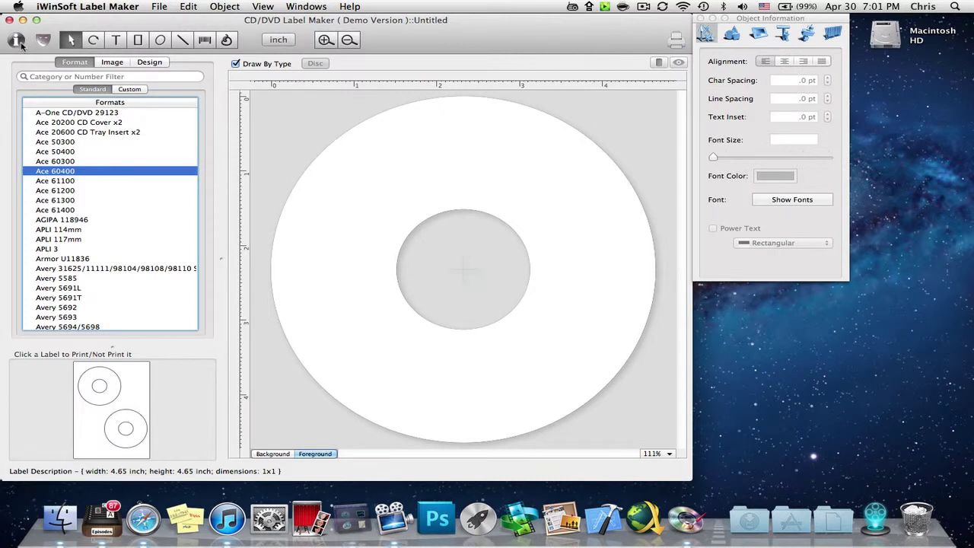
left_click_drag(769, 20, 772, 95)
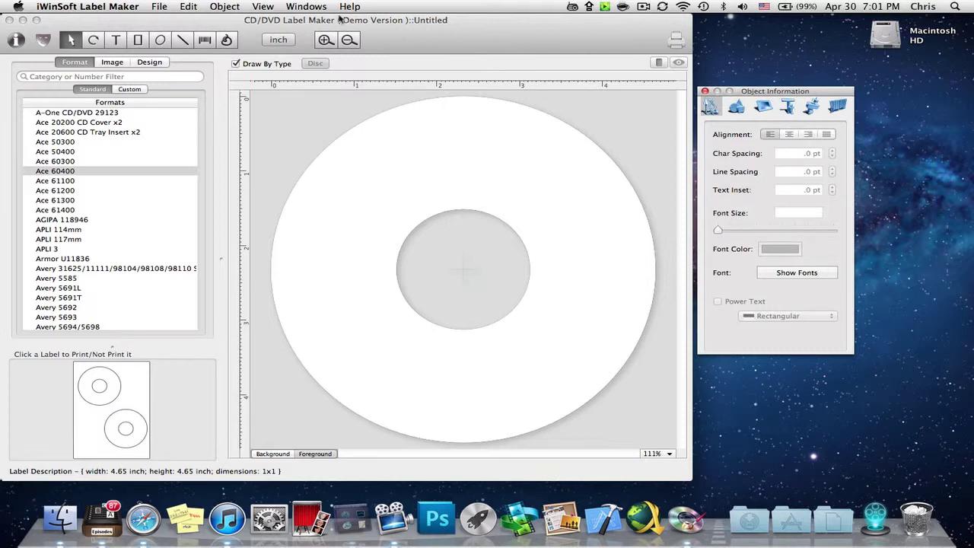
left_click(118, 76)
Show the Animal clipart library and make the background layer the active layer
left_click(112, 62)
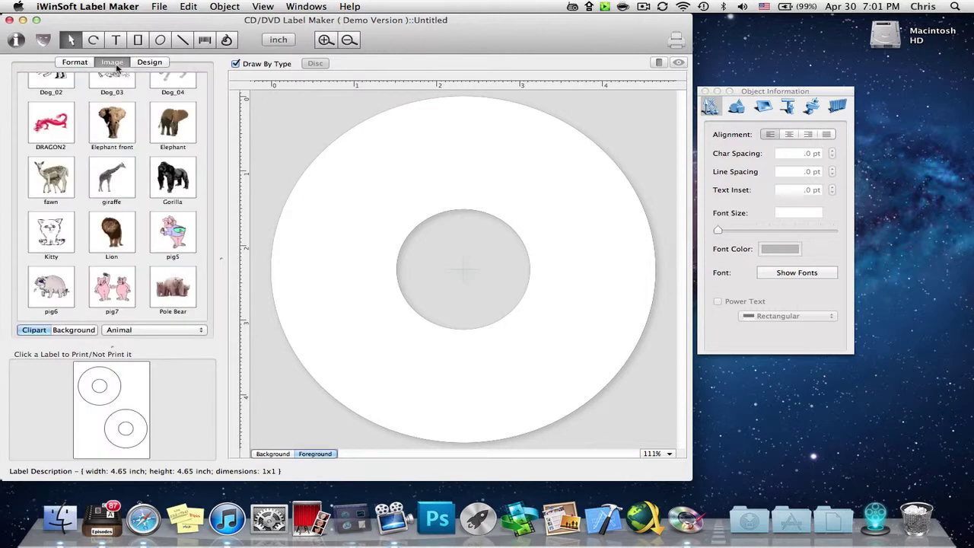
left_click(84, 334)
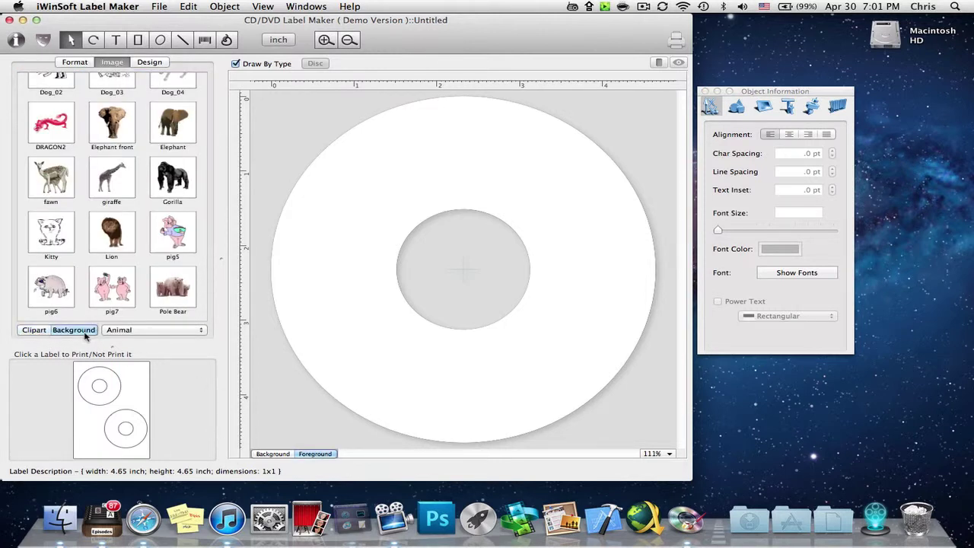
left_click(29, 335)
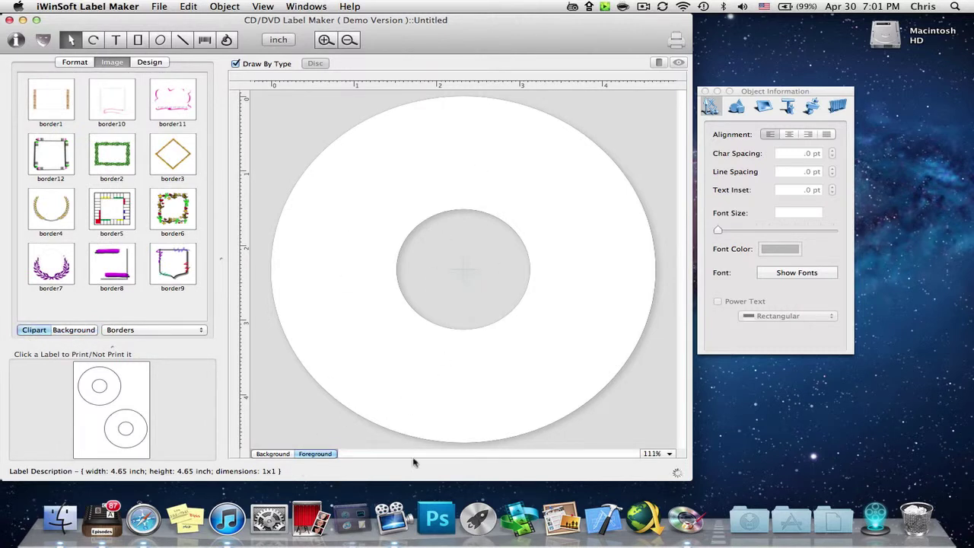
left_click(274, 454)
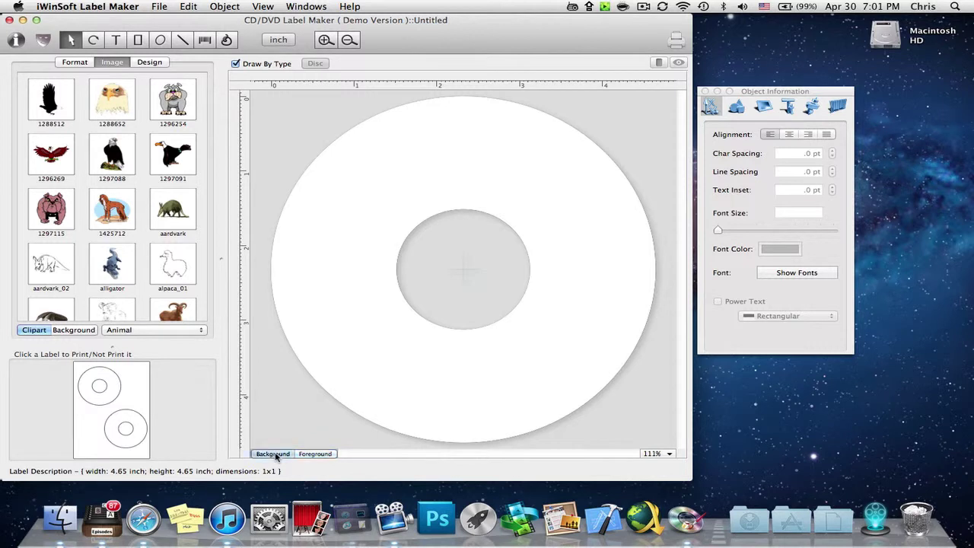
left_click(316, 455)
left_click(285, 455)
Change the clipart category from Animal to Transport car images
left_click(130, 332)
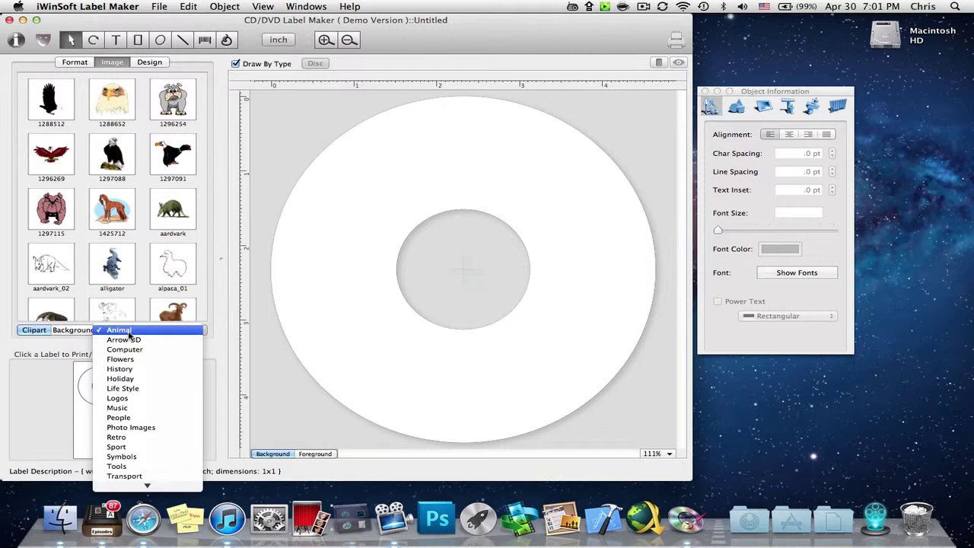
scroll(139, 469, "down", 2)
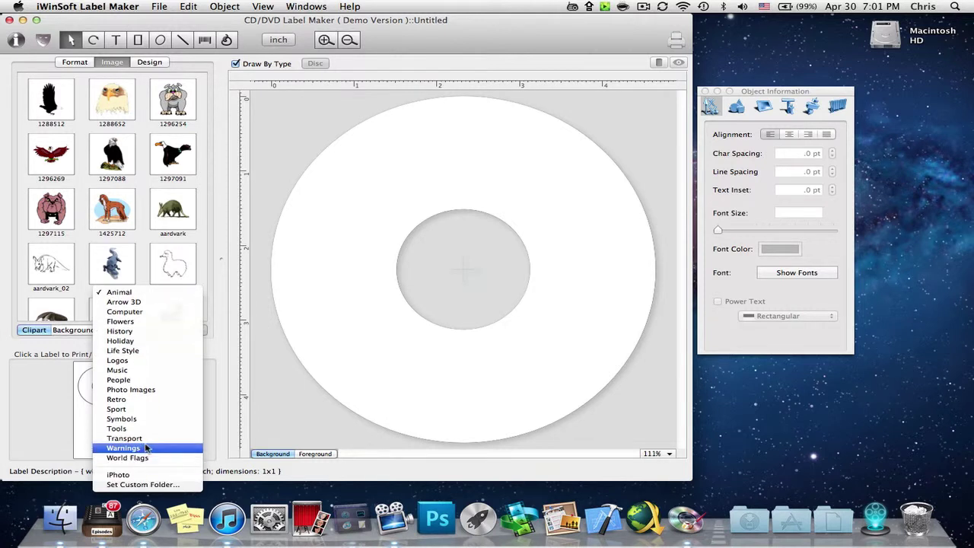
left_click(148, 448)
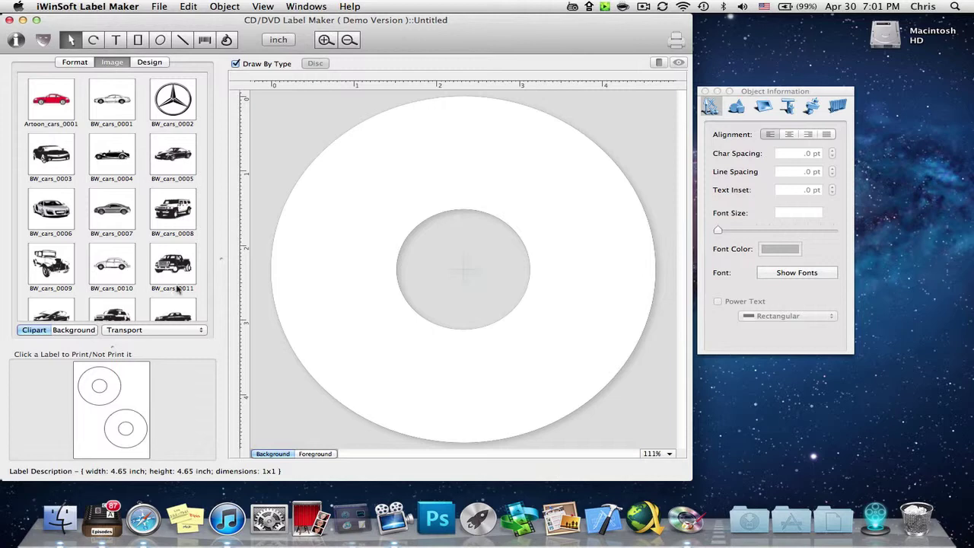
left_click(182, 329)
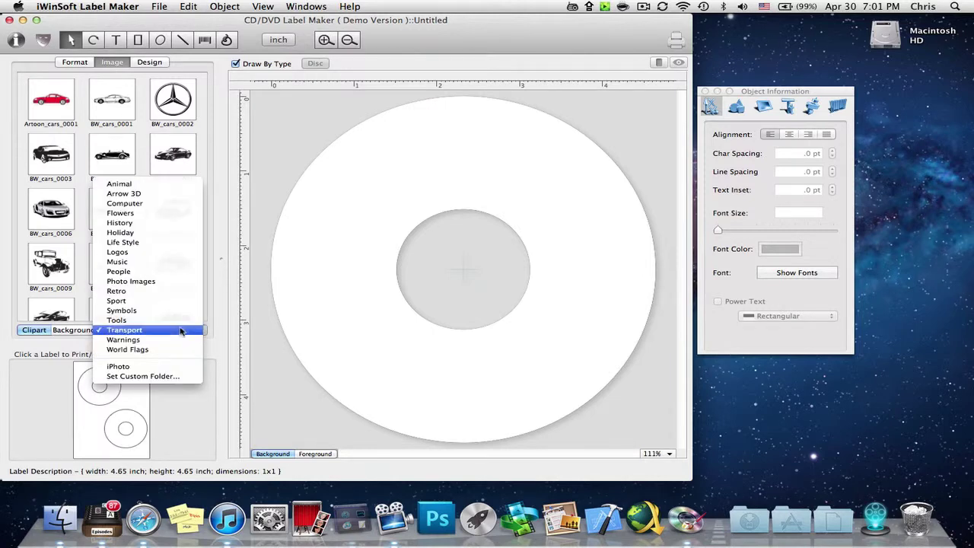
left_click(182, 330)
left_click(182, 333)
left_click(182, 337)
left_click(180, 332)
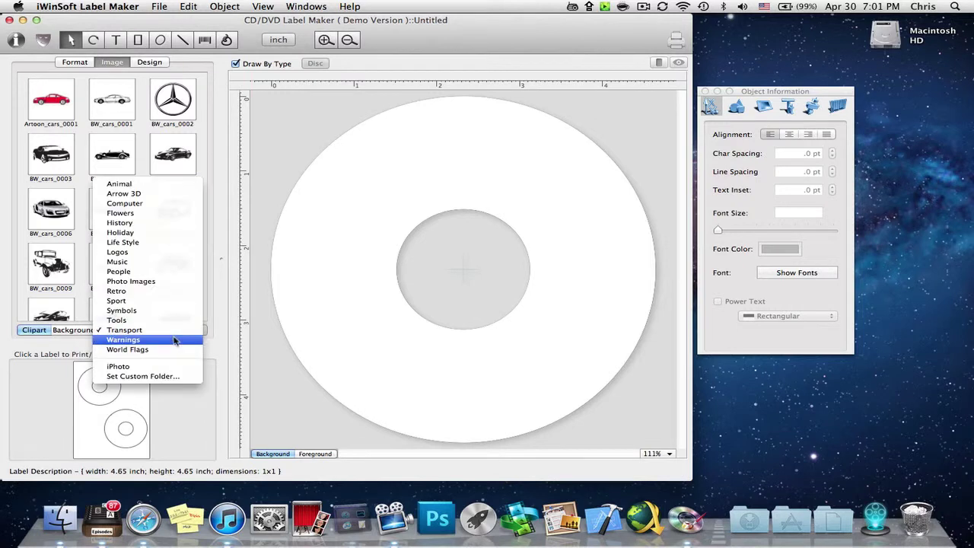
Set the clipart source to the custom folder Documents > Youtube Stuff > Pics
left_click(166, 378)
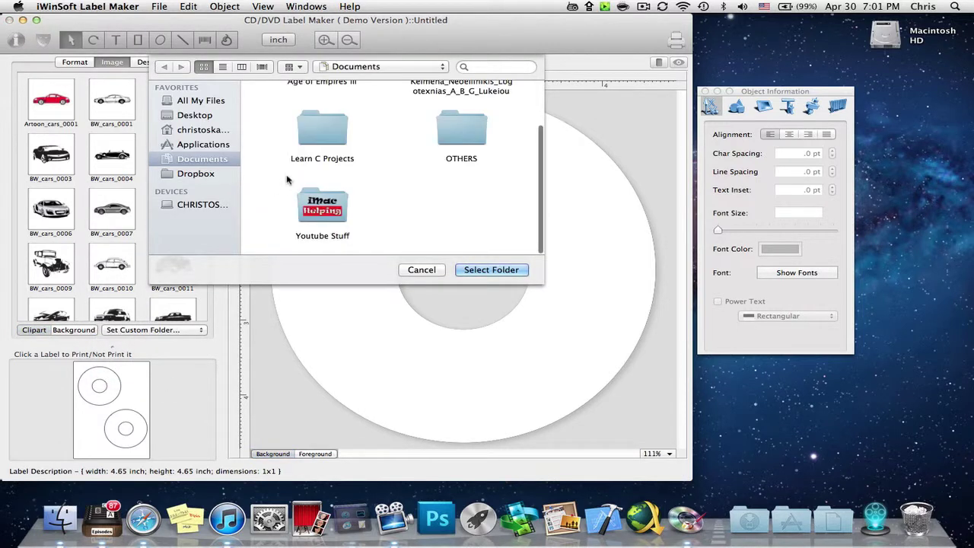
left_click(322, 207)
double_click(322, 207)
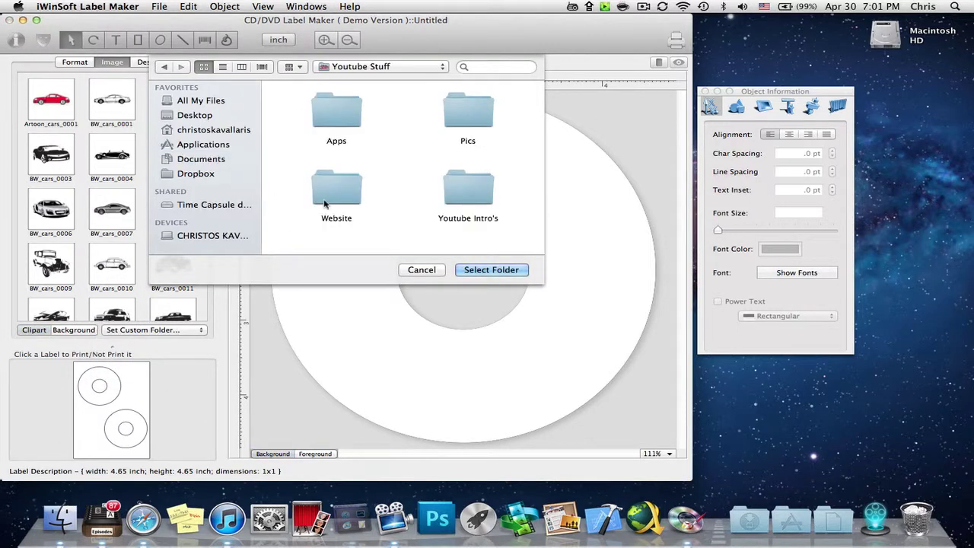
double_click(447, 114)
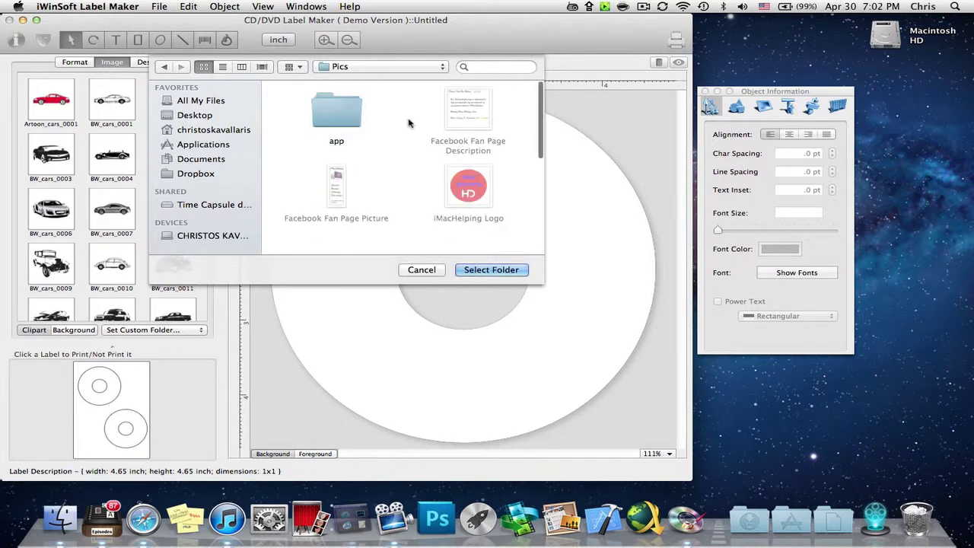
scroll(479, 221, "down", 3)
scroll(479, 221, "down", 3)
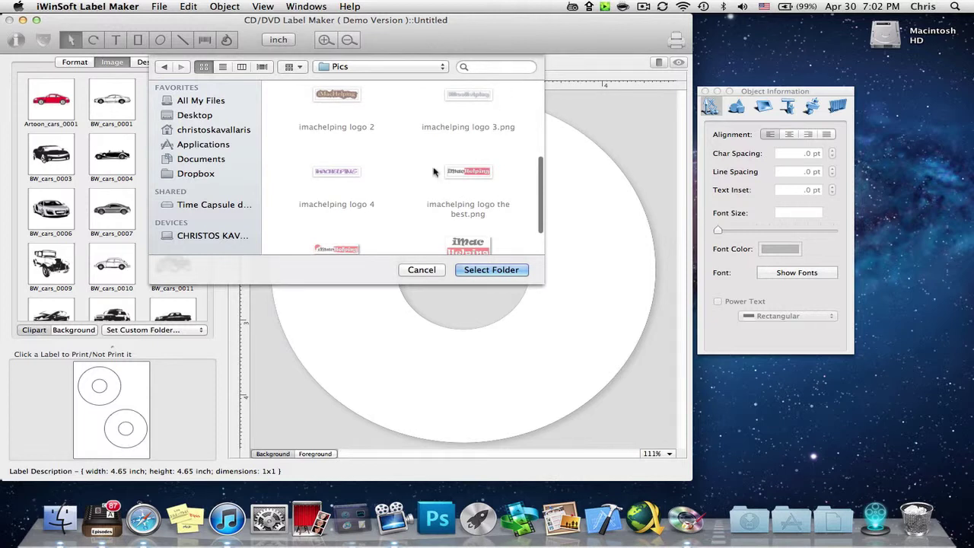
scroll(443, 171, "down", 2)
left_click(491, 270)
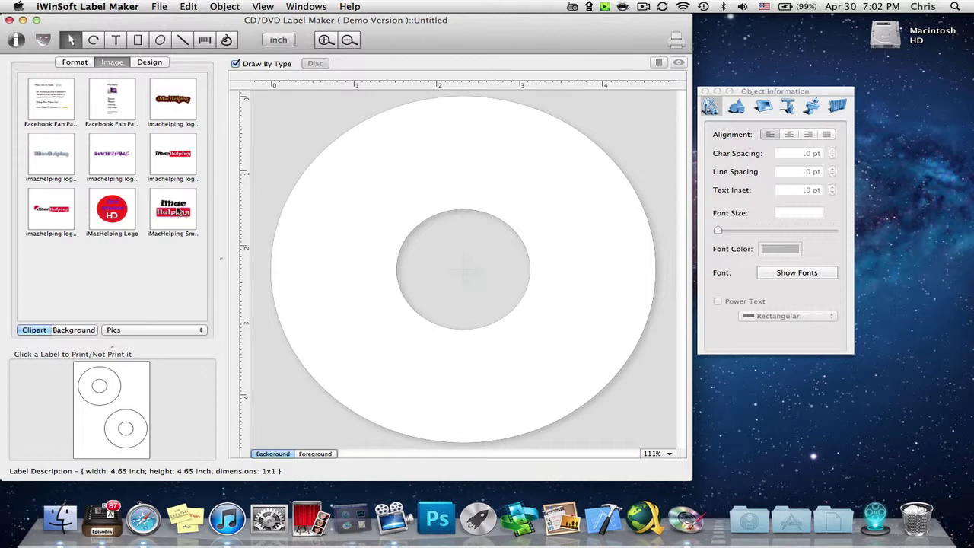
Place the iMacHelping Small logo on the disc, shrink it, and centre it above the hole
left_click_drag(177, 212, 456, 257)
left_click_drag(401, 201, 337, 153)
left_click_drag(366, 230, 357, 190)
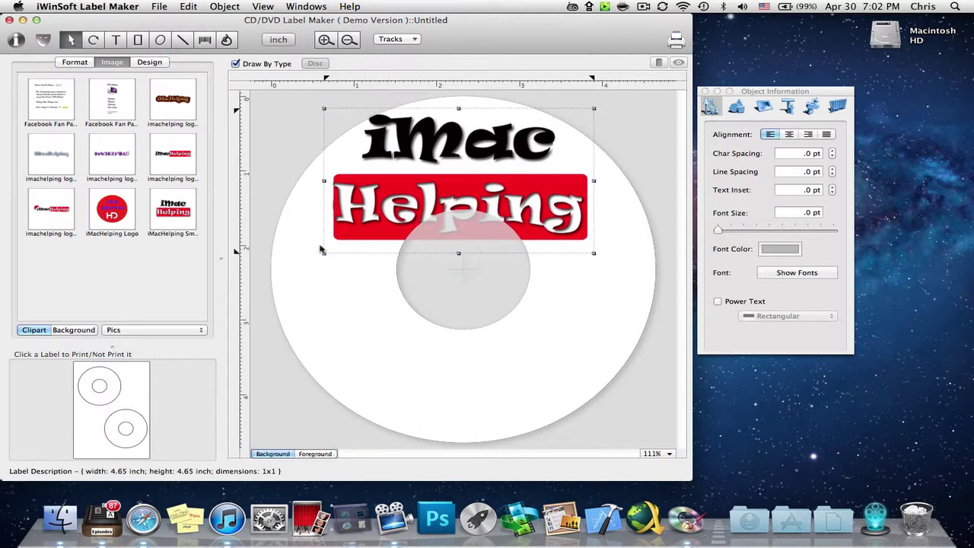
left_click_drag(323, 252, 397, 213)
left_click_drag(443, 176, 409, 177)
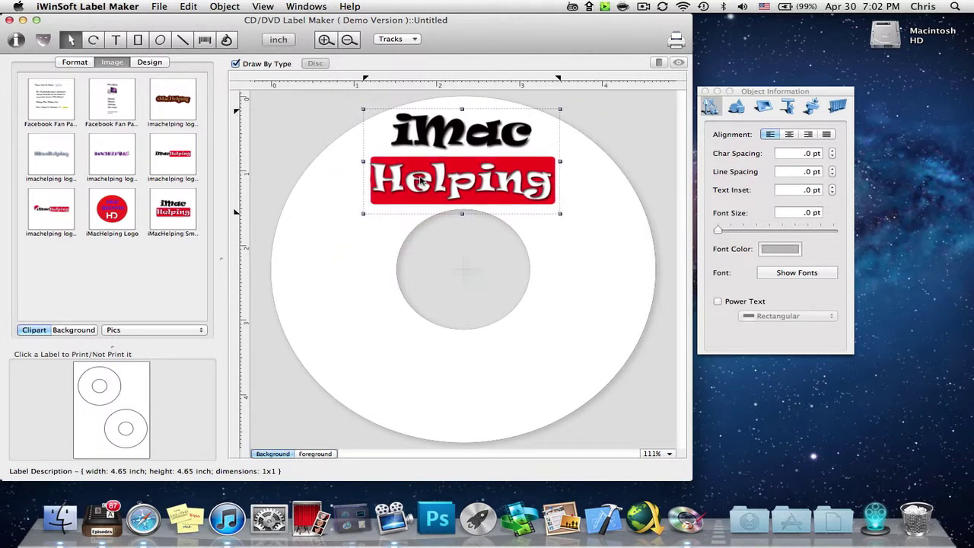
left_click(342, 364)
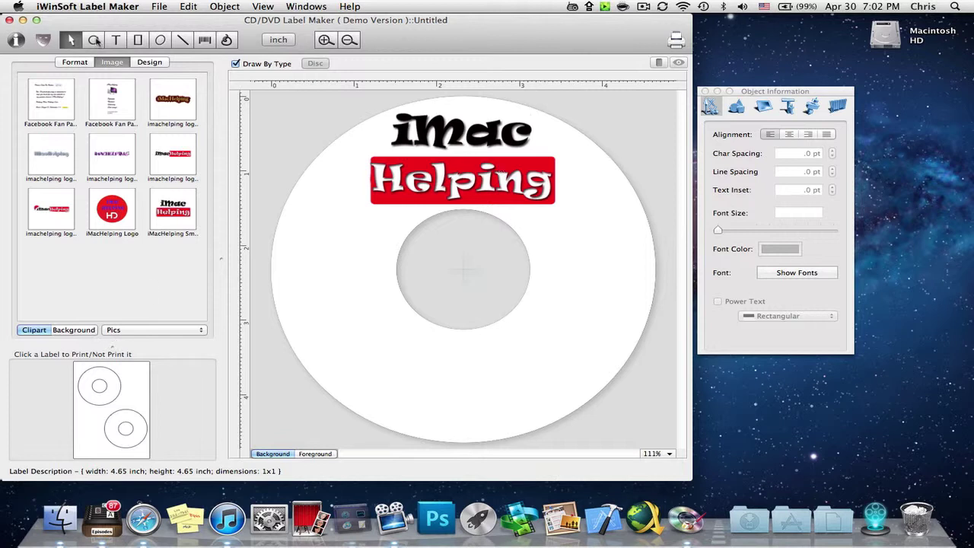
Open the rotation and Image Mask settings and reposition the Object Information panel
left_click(44, 41)
left_click_drag(766, 92, 72, 115)
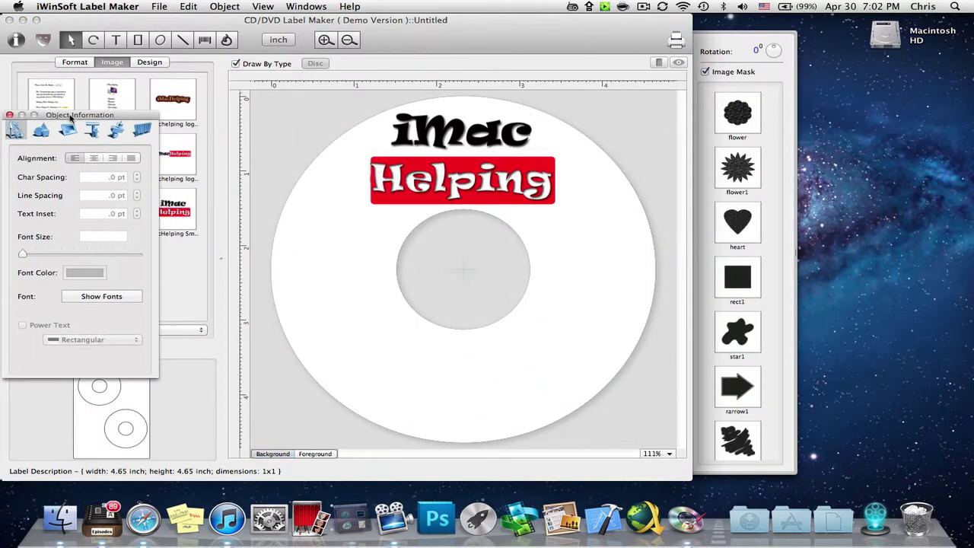
left_click(746, 236)
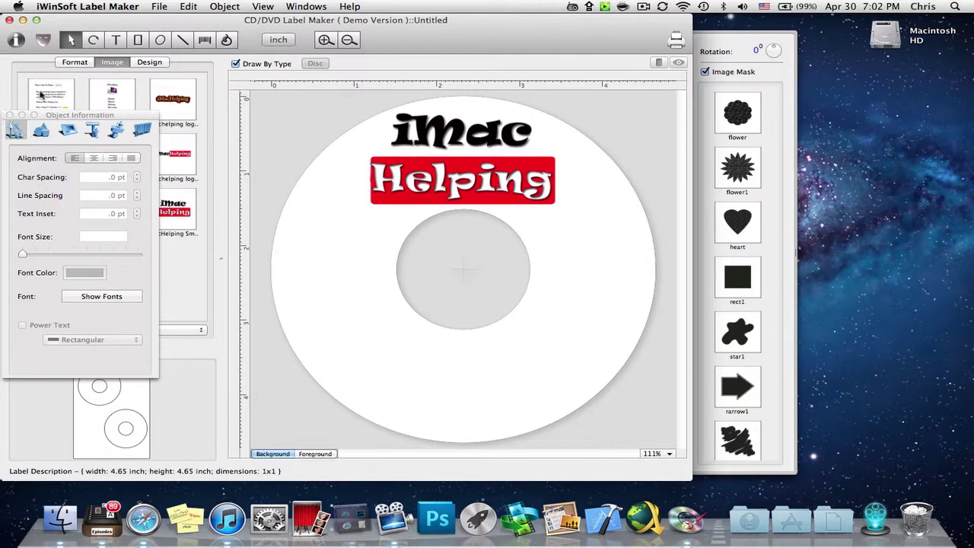
left_click_drag(68, 115, 729, 125)
Show the Design library with the Music category of disc designs selected
left_click(146, 64)
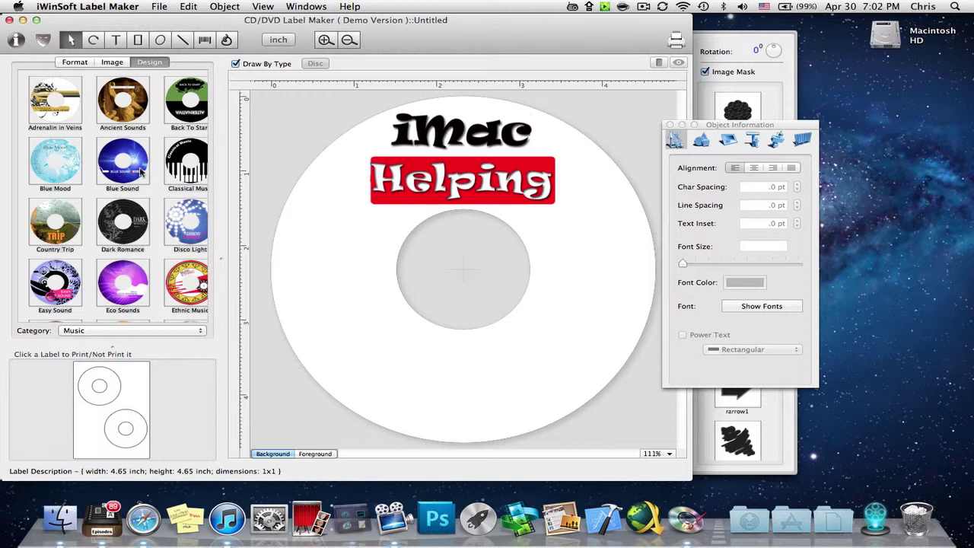
left_click(135, 330)
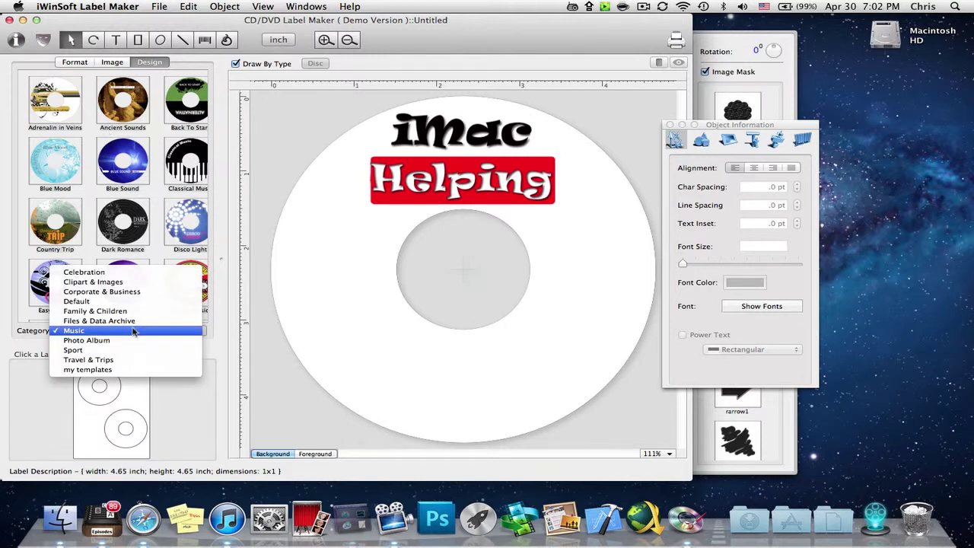
left_click(132, 330)
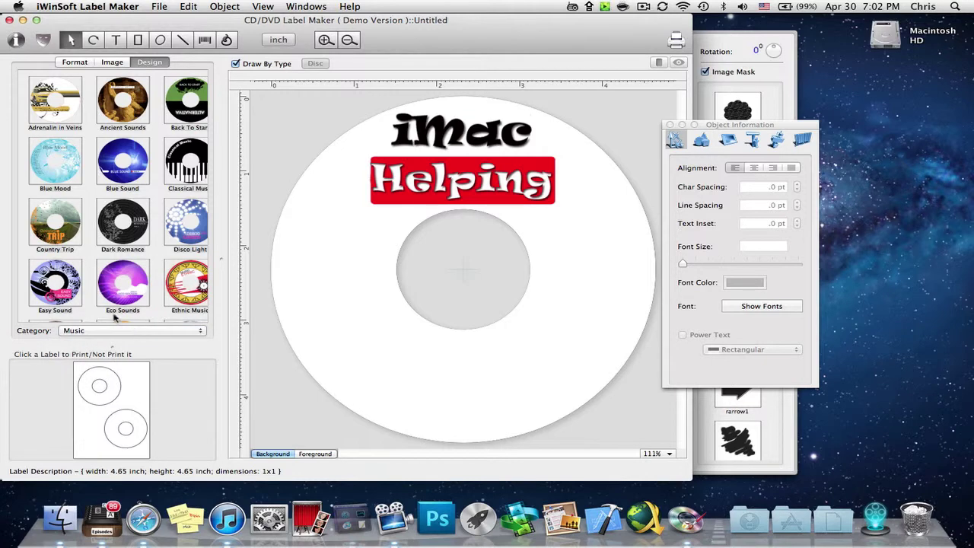
Apply the Country Trip design, replace its TRIP text with 'cD', and select all of it
left_click(70, 220)
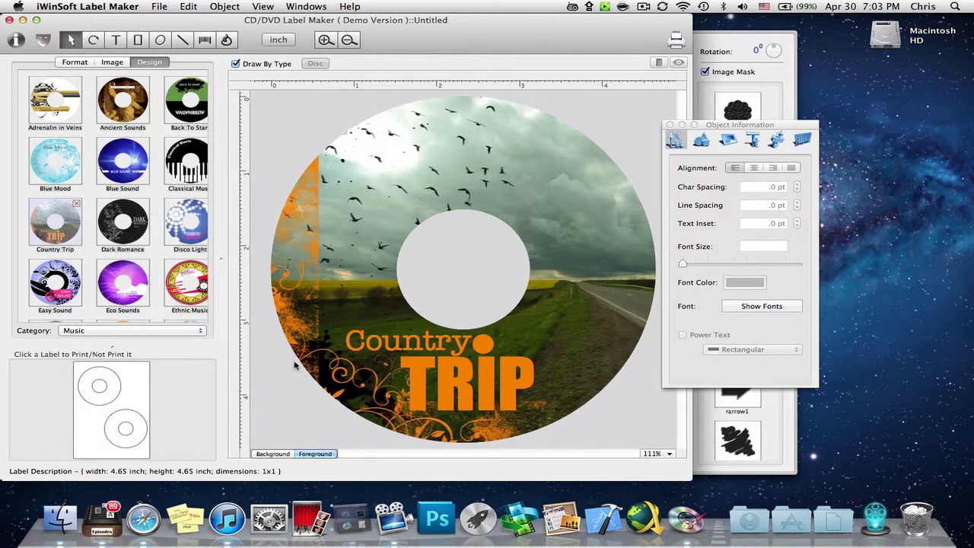
left_click(490, 379)
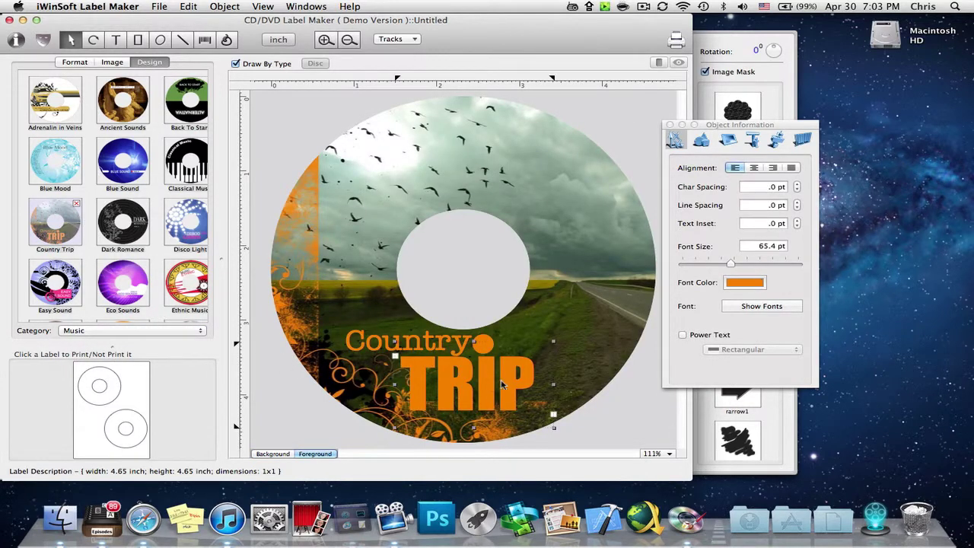
key("BackSpace")
key("BackSpace")
key("BackSpace")
key("BackSpace")
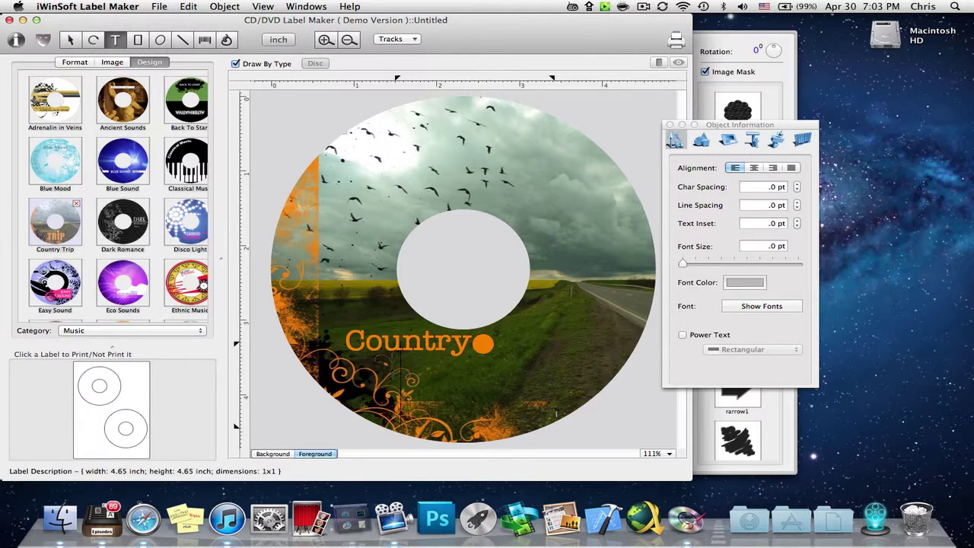
type("c")
key("Caps_Lock")
type("D")
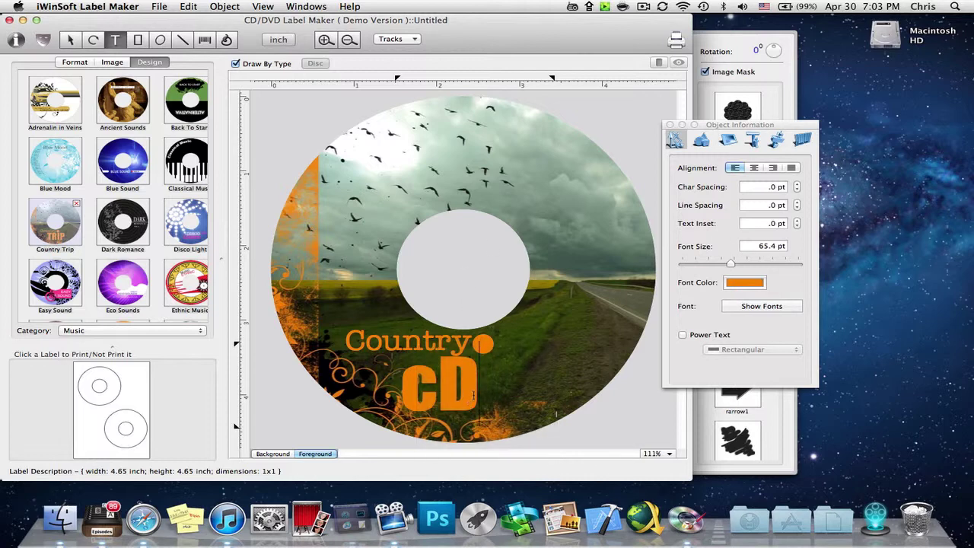
key("super+a")
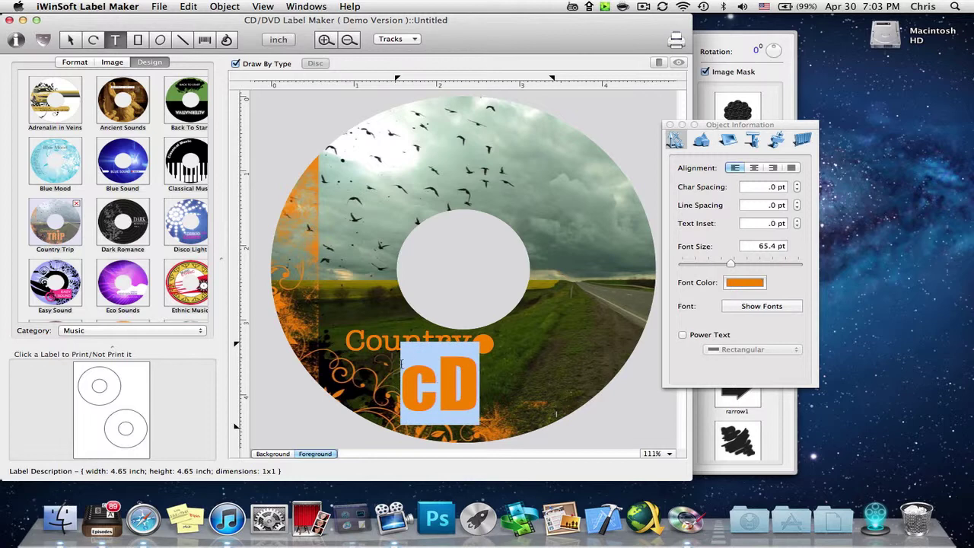
Change the cD text colour to green in the text properties
left_click(753, 127)
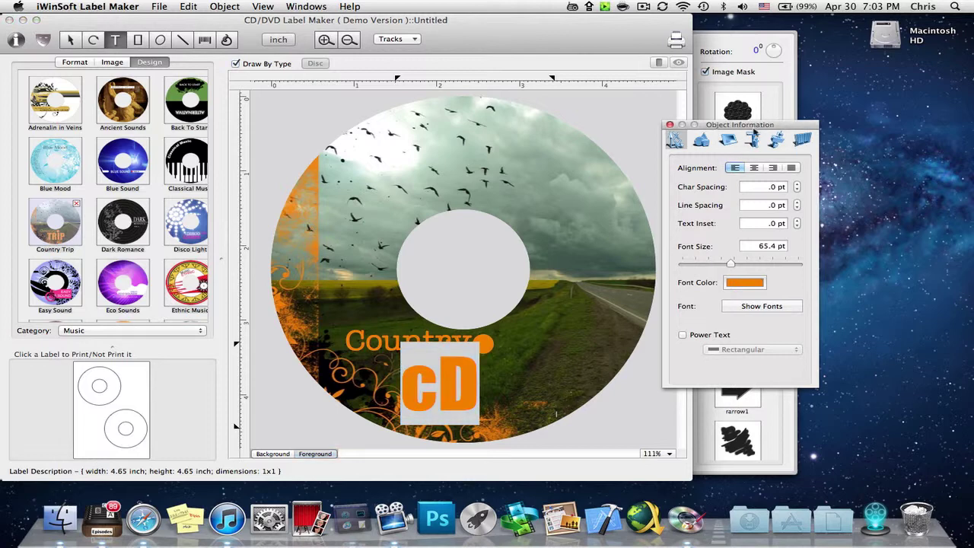
left_click(753, 139)
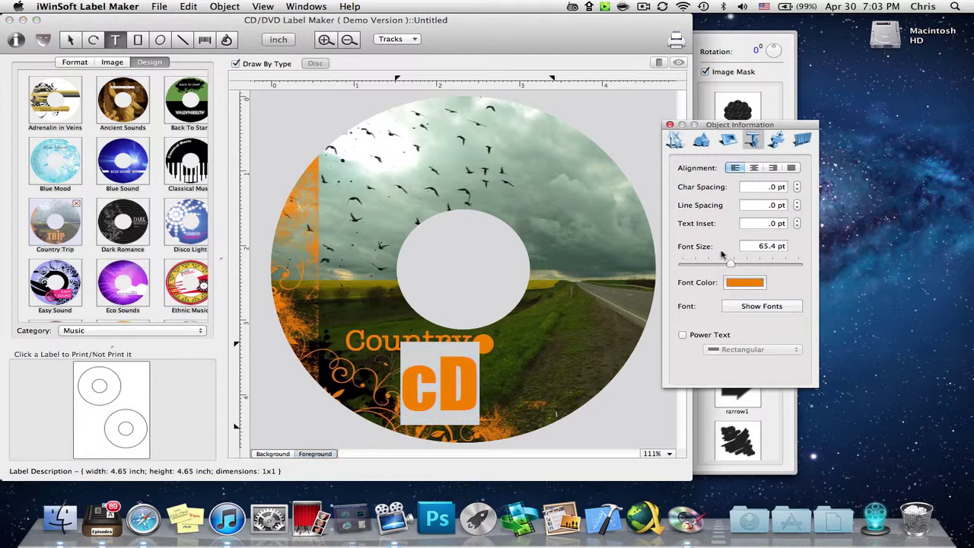
left_click(736, 287)
left_click_drag(261, 302, 232, 268)
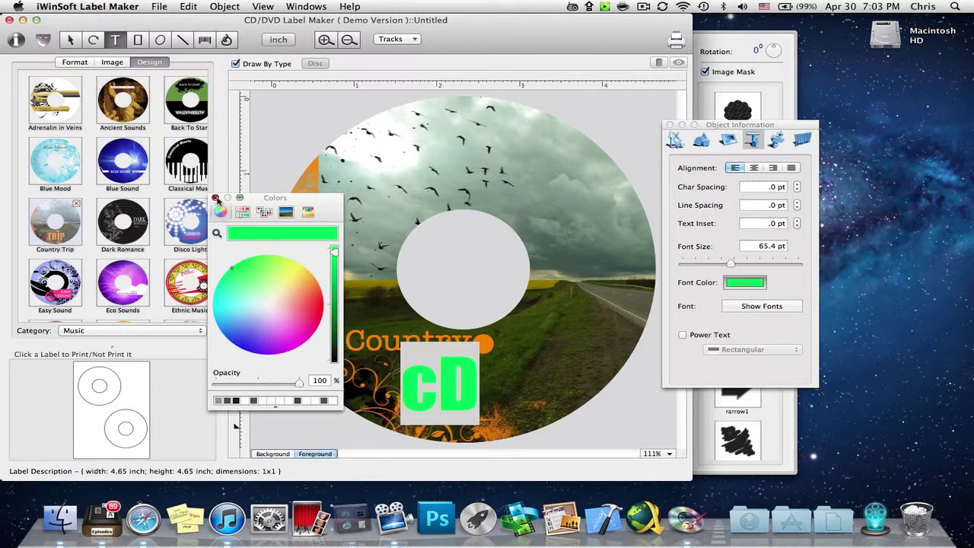
left_click(215, 198)
Set the cD font size to 70.4 pt and browse the font list
left_click(760, 246)
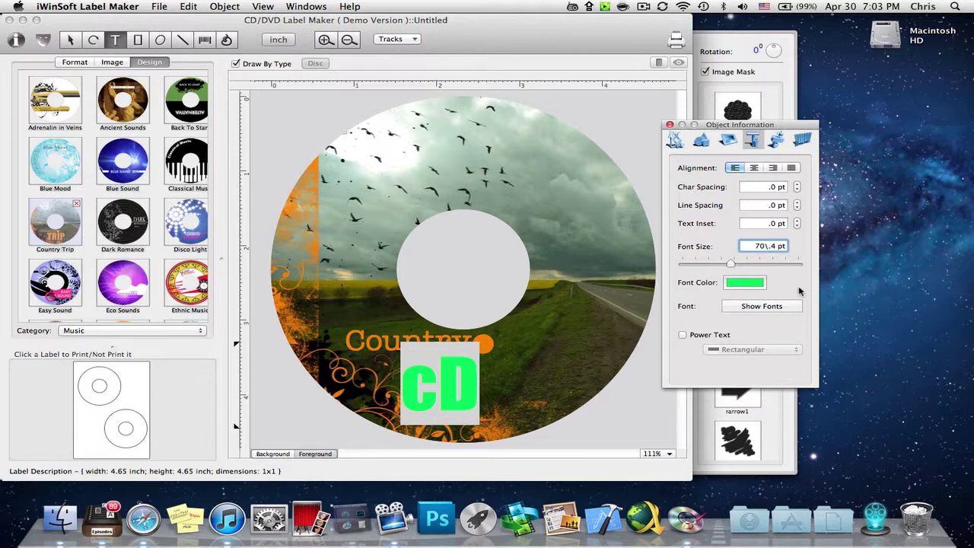
key("Return")
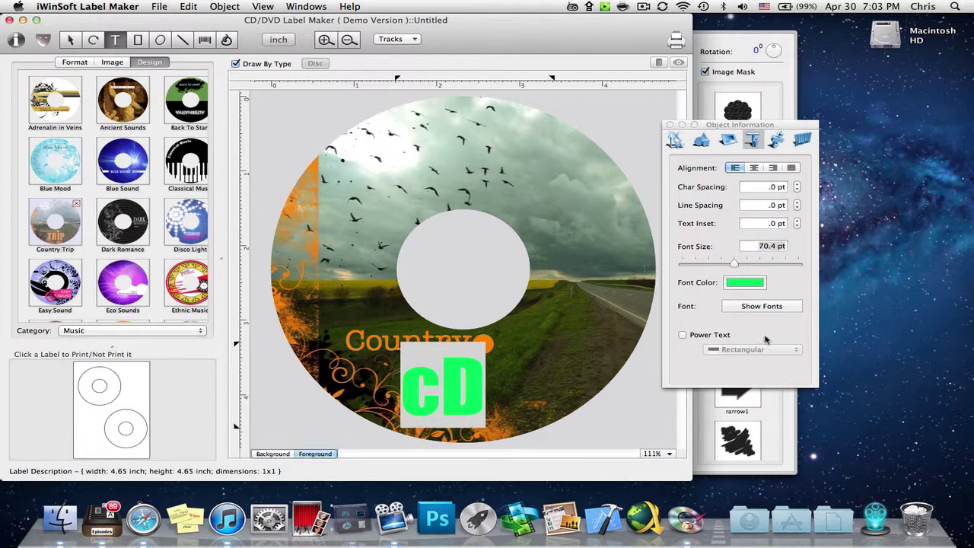
left_click(763, 338)
left_click(770, 312)
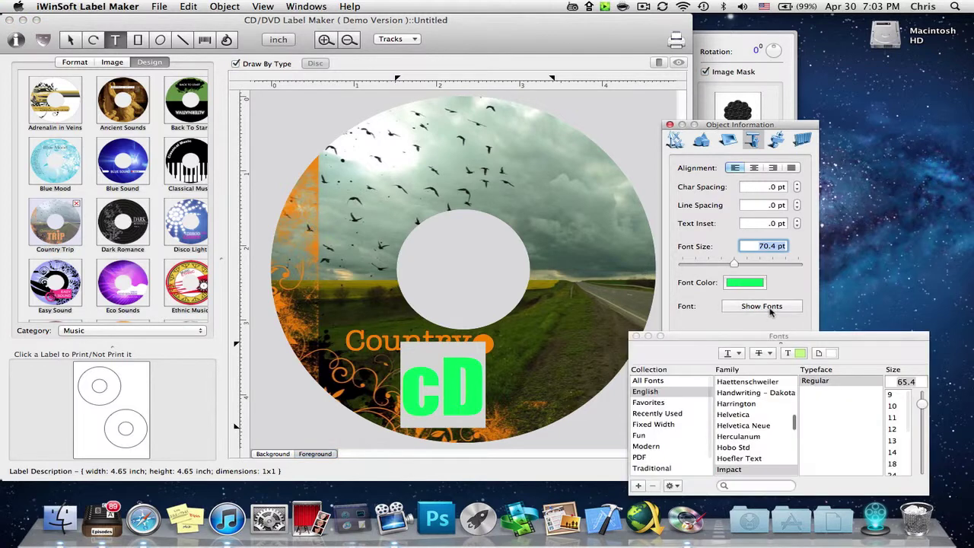
scroll(682, 439, "down", 1)
scroll(683, 439, "up", 2)
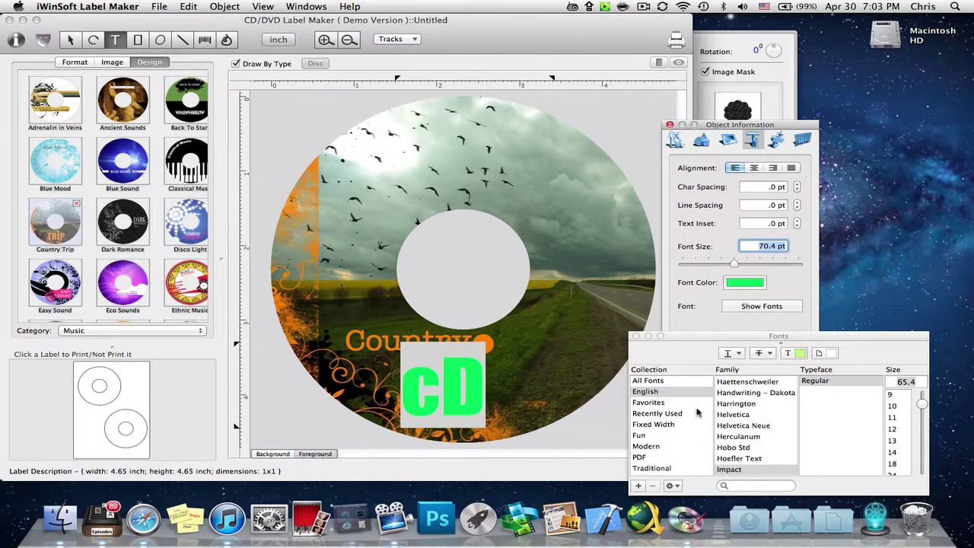
Draw a circle on the upper right of the disc with the Ellipse tool
left_click(635, 336)
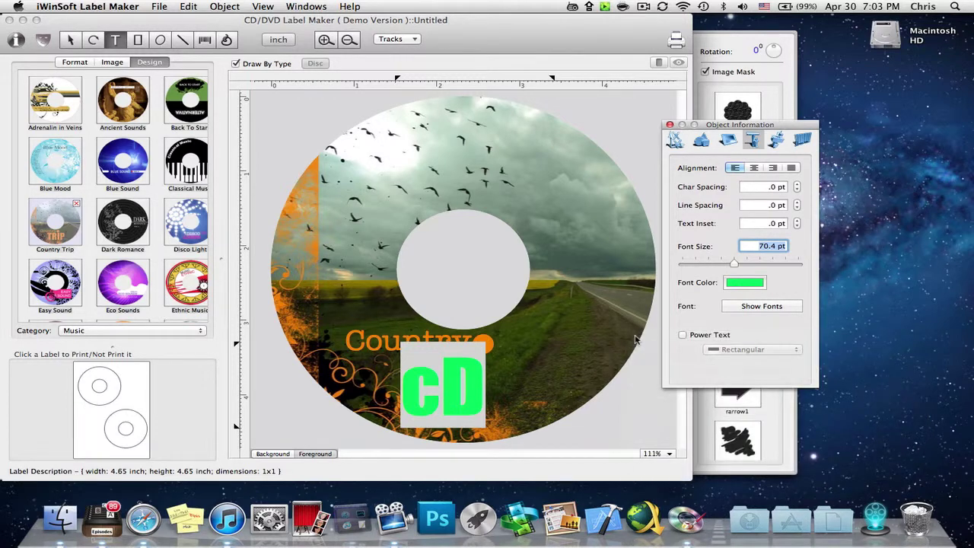
left_click(161, 39)
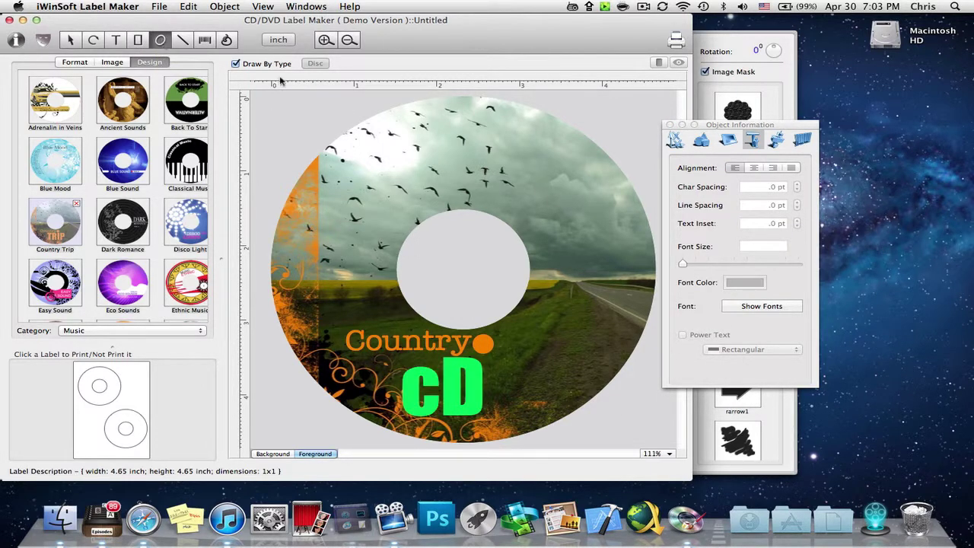
left_click_drag(545, 195, 628, 270)
Fill the circle with a radial gradient of red and lighter red
left_click(701, 140)
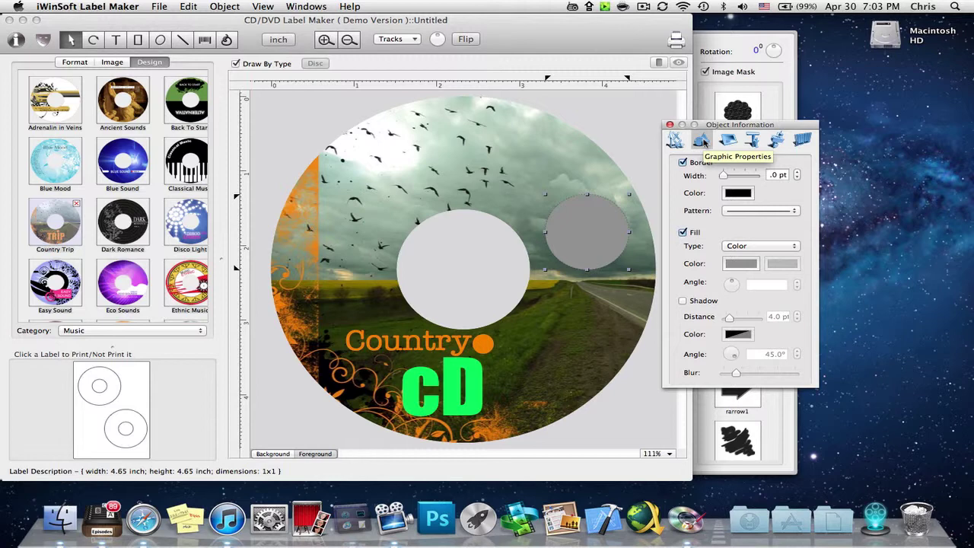
left_click(684, 232)
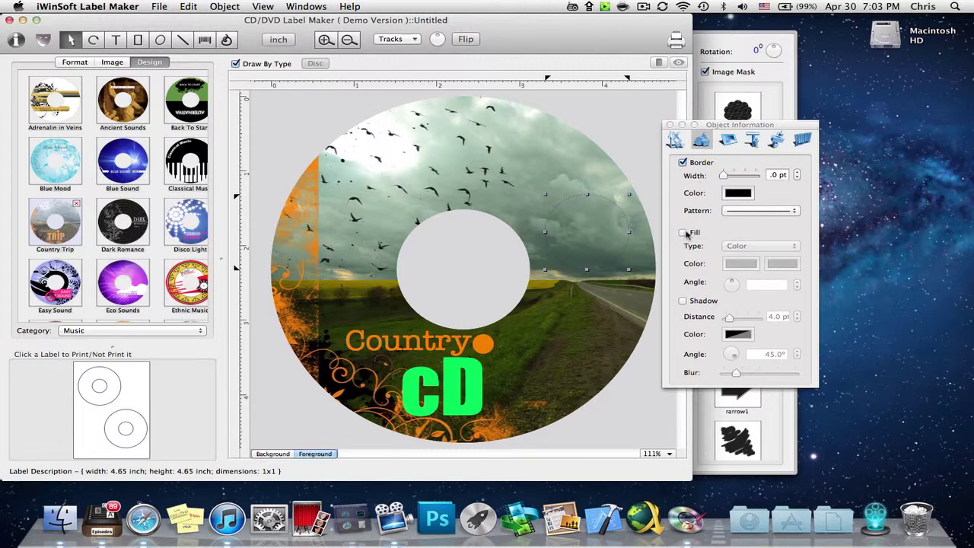
left_click(685, 233)
left_click(732, 247)
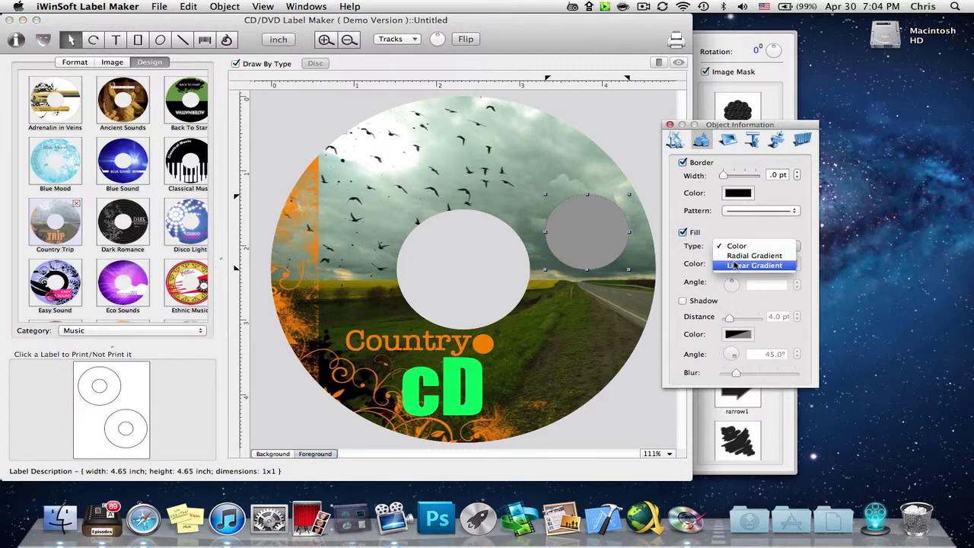
left_click(735, 255)
left_click(741, 264)
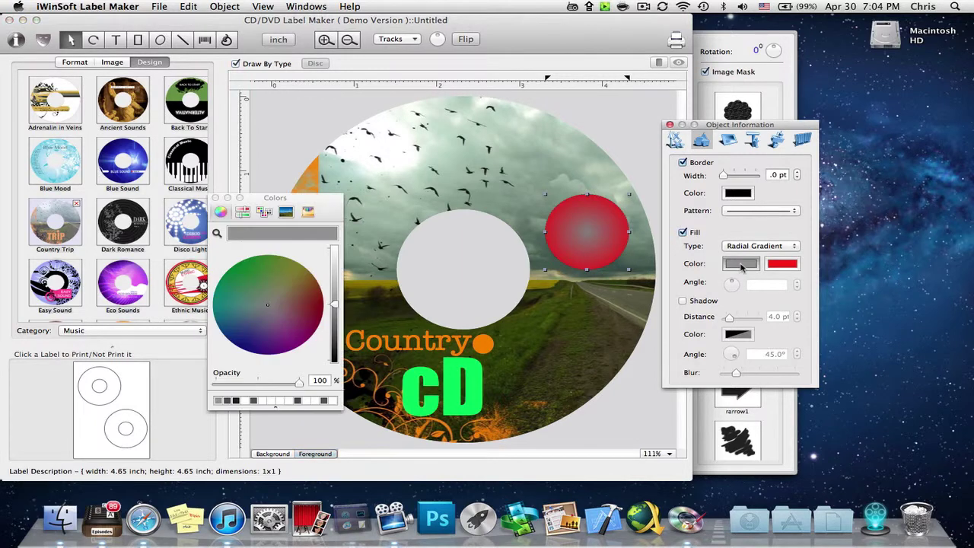
left_click_drag(335, 303, 335, 248)
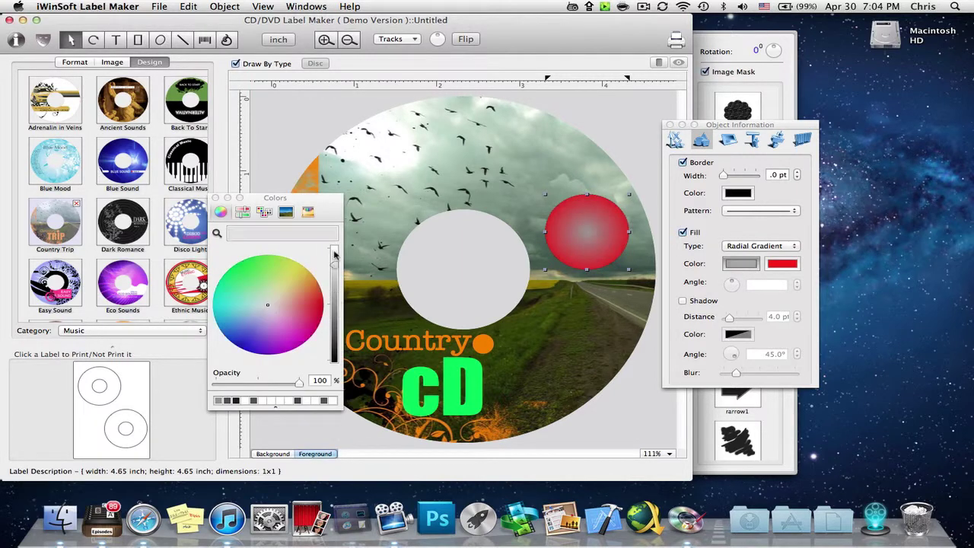
left_click(318, 304)
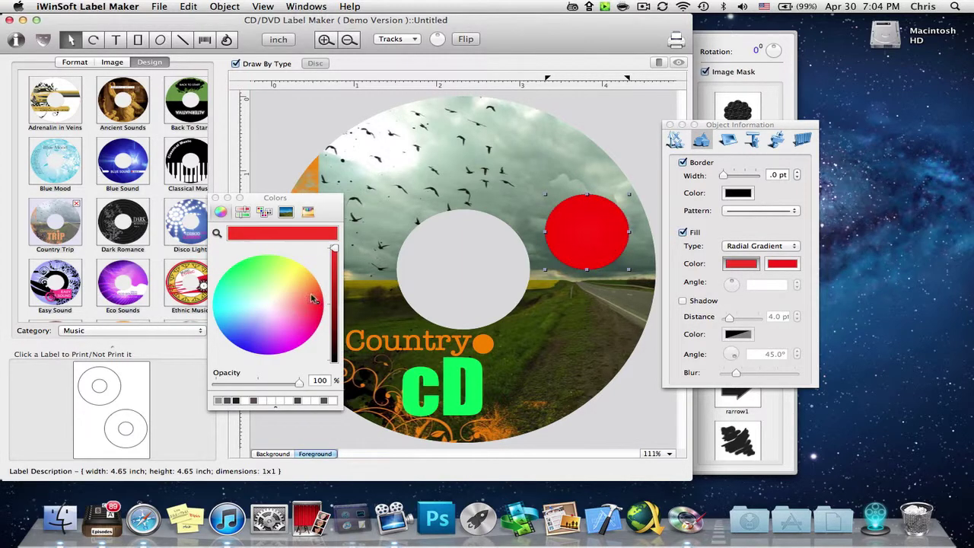
left_click(777, 266)
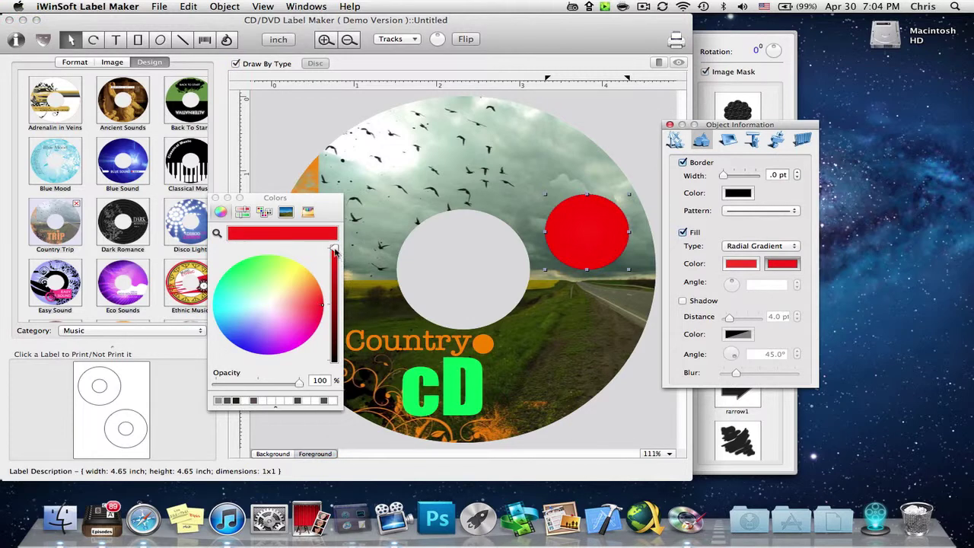
left_click(308, 298)
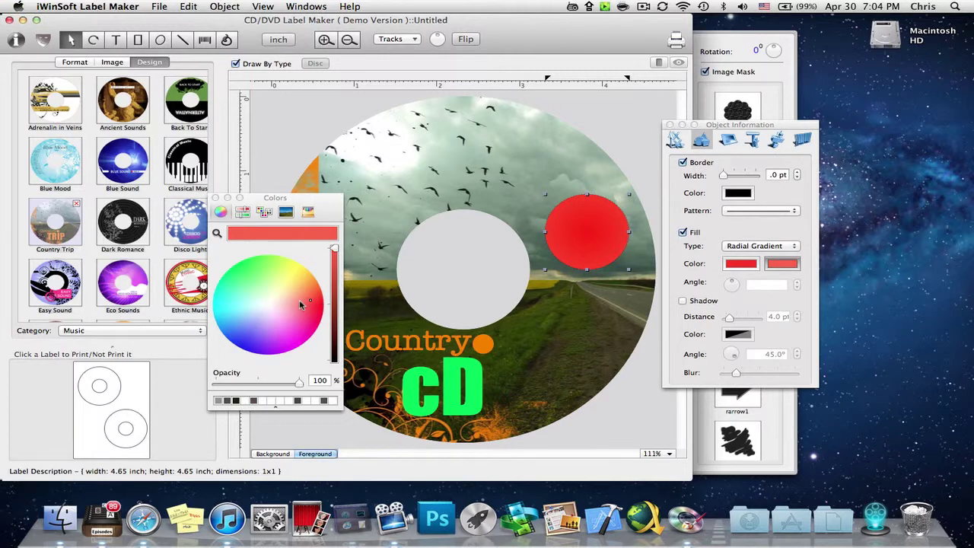
left_click(218, 197)
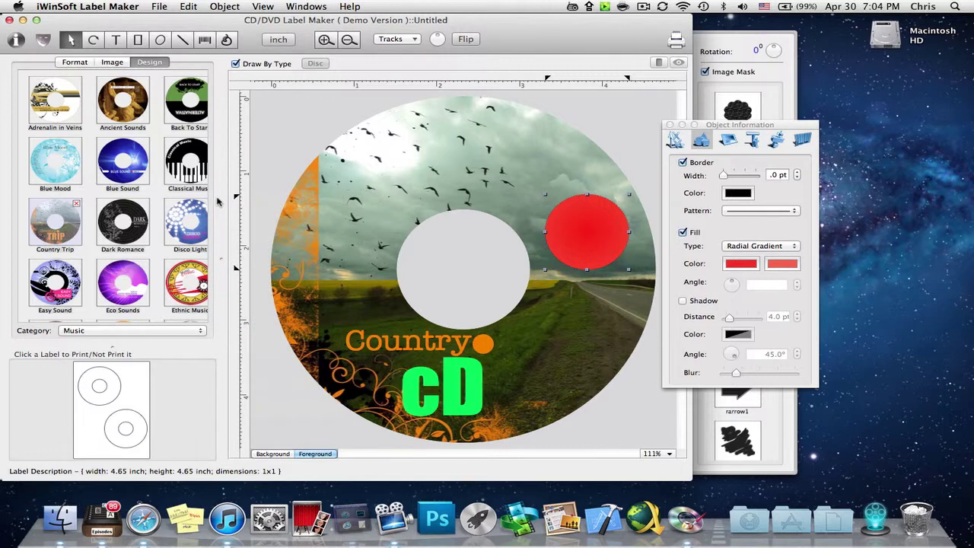
Add a softened drop shadow to the circle at 15.1 pt distance and 45° angle
left_click(683, 301)
mouse_move(729, 321)
left_mouse_down()
mouse_move(775, 328)
mouse_move(740, 323)
left_mouse_up()
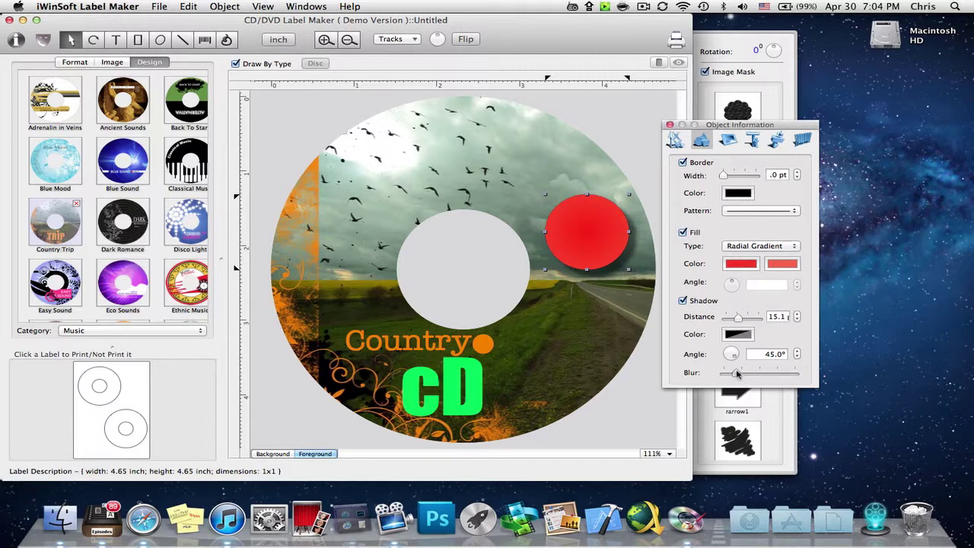
mouse_move(736, 373)
left_mouse_down()
mouse_move(769, 372)
mouse_move(730, 364)
left_mouse_up()
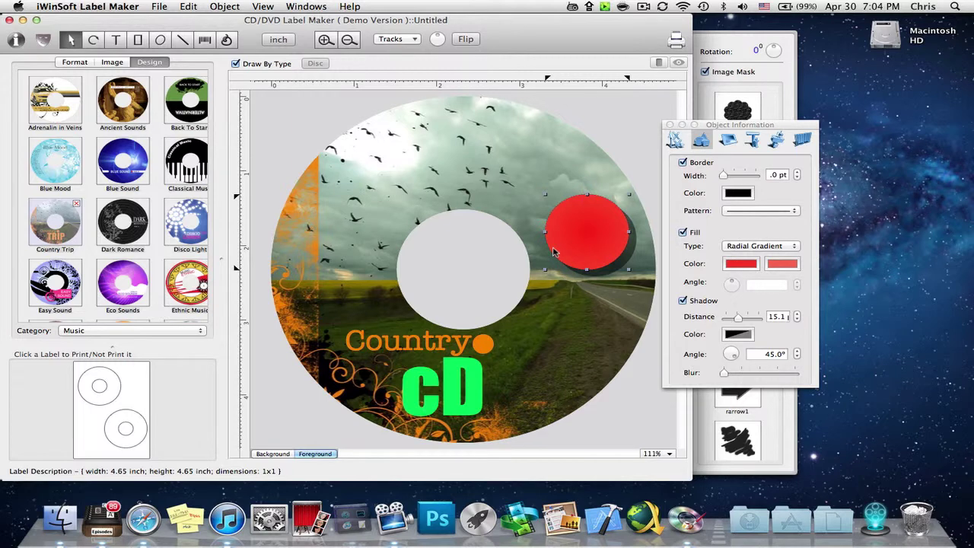
Preview two copies of the cD label on one sheet for the Officejet printer
left_click(676, 41)
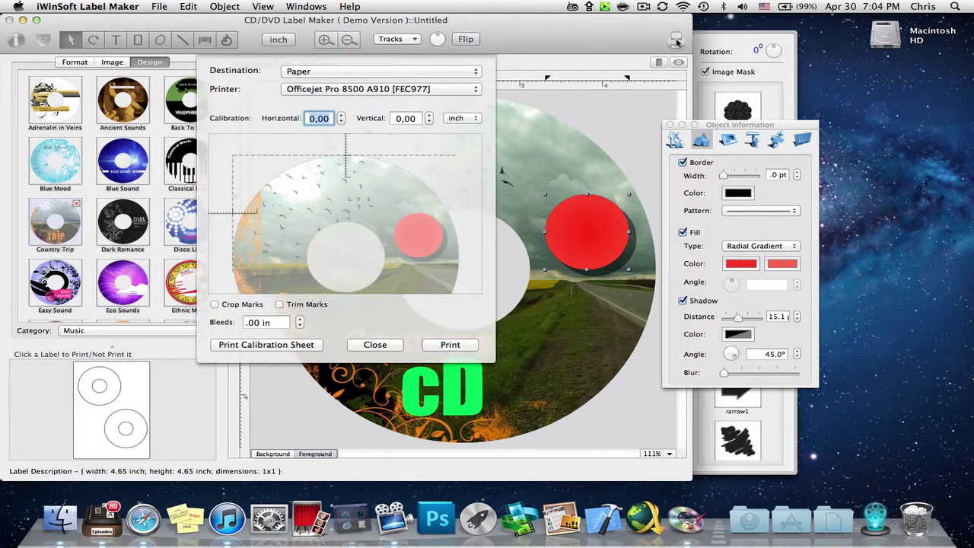
left_click(445, 346)
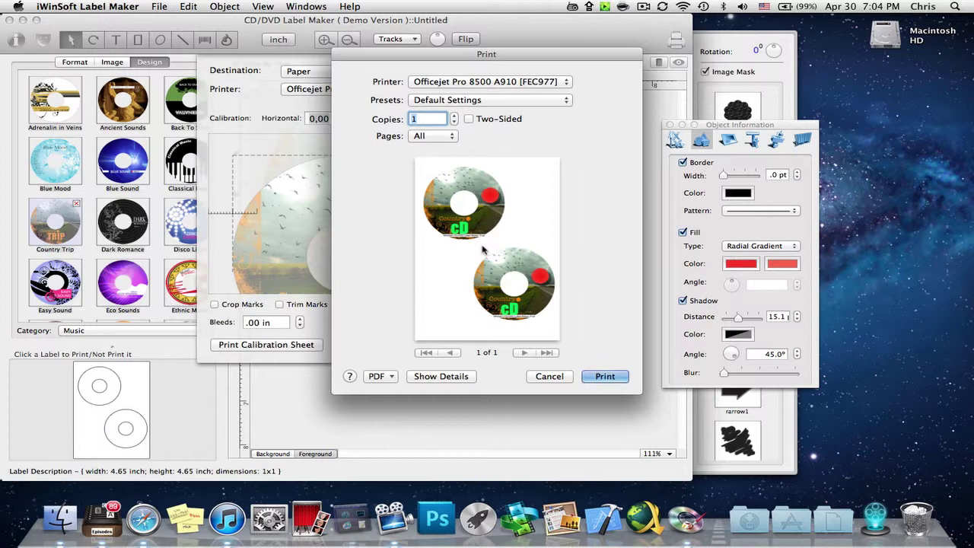
Cancel printing, close Object Information, and back out of closing to keep the label open
left_click(563, 376)
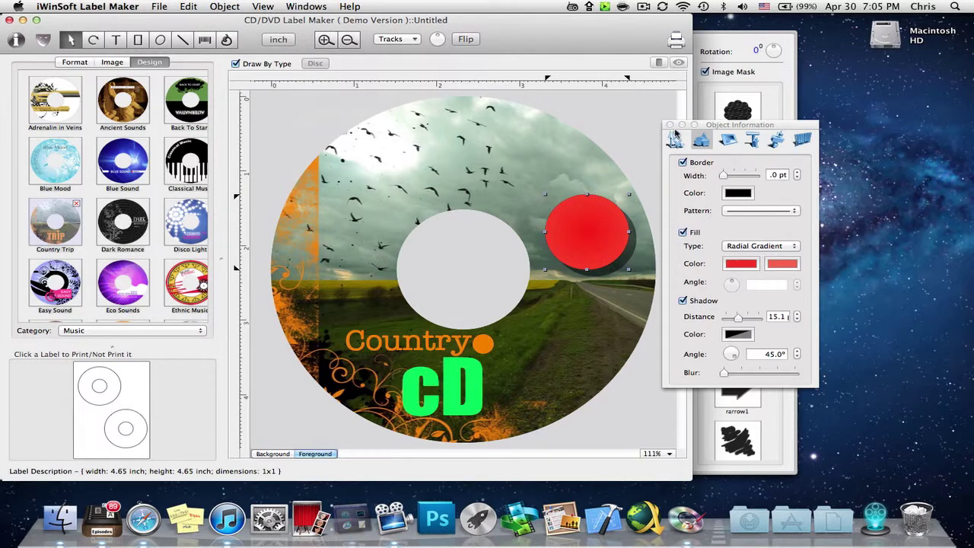
left_click(670, 125)
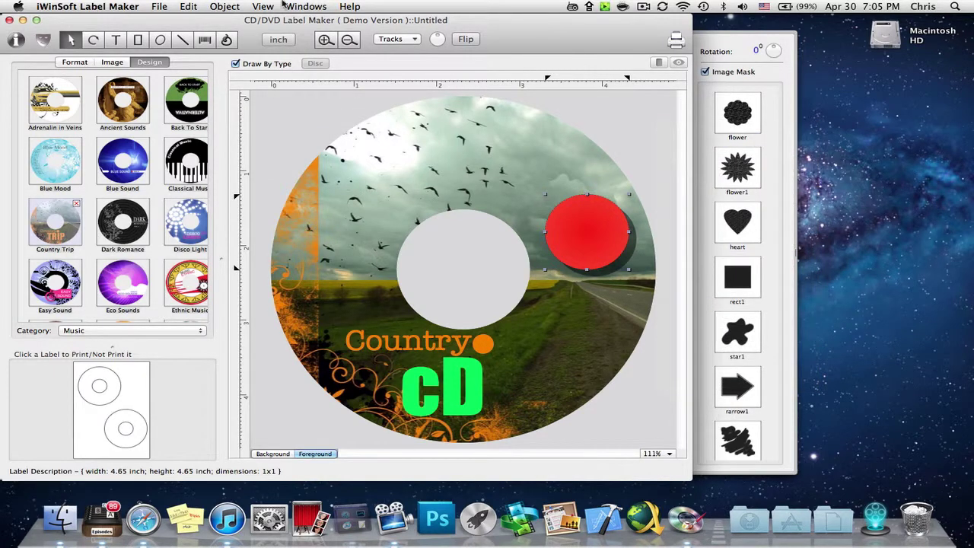
left_click(10, 20)
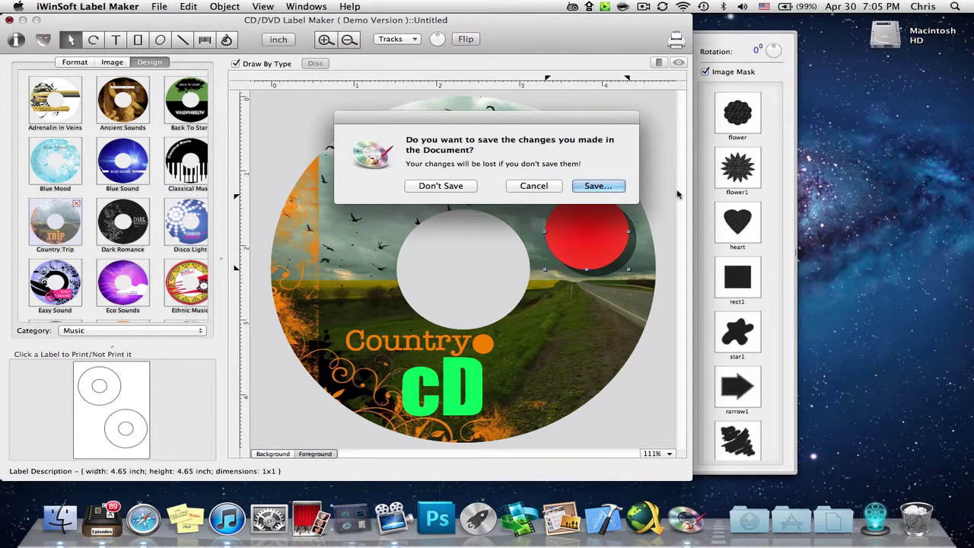
left_click(542, 185)
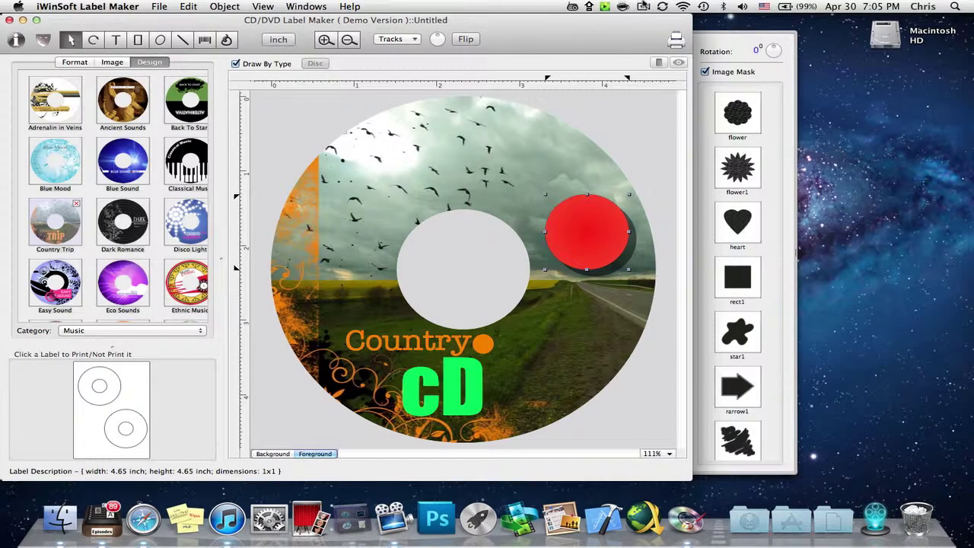